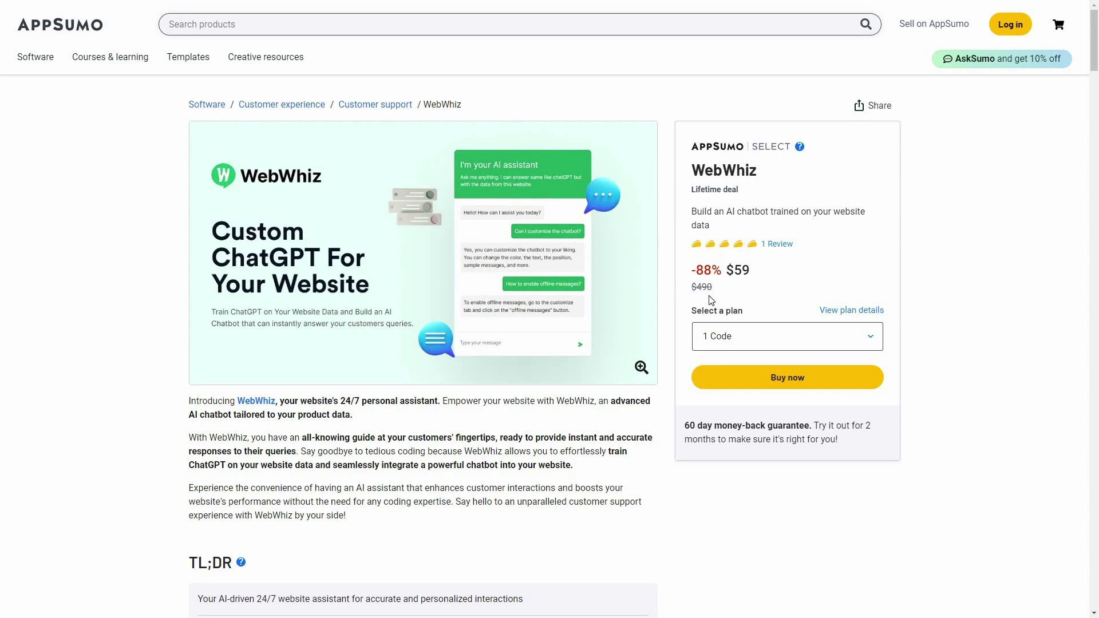
Review the WebWhiz lifetime deal page on AppSumo down to its plans, and show the annual pricing on the WebWhiz site
double_click(756, 282)
click(757, 287)
scroll(375, 456, down, 15)
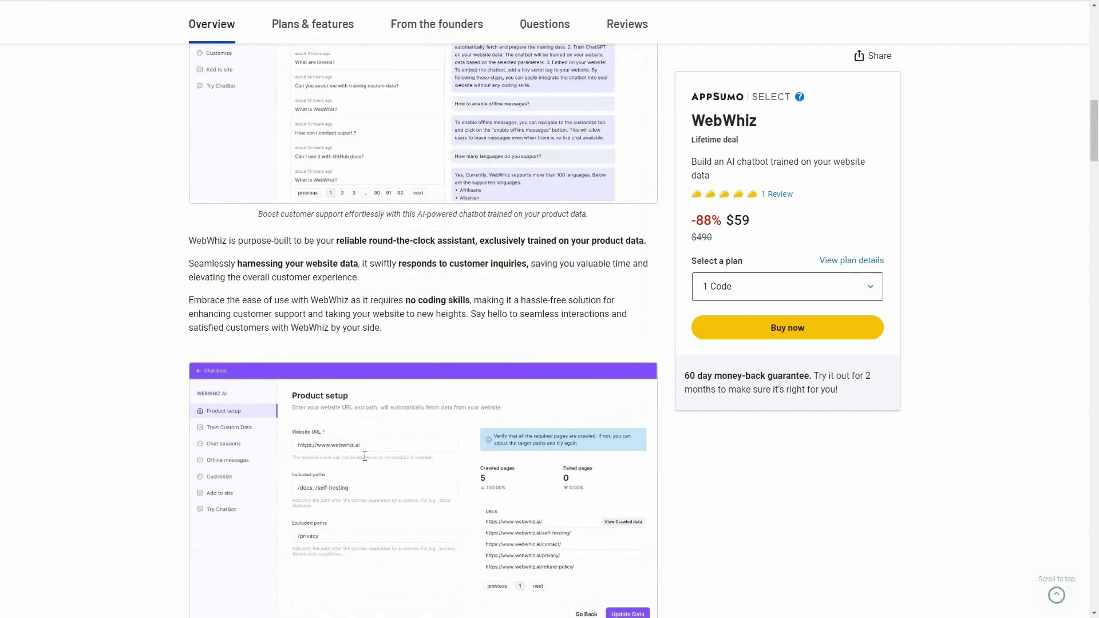
scroll(348, 454, down, 15)
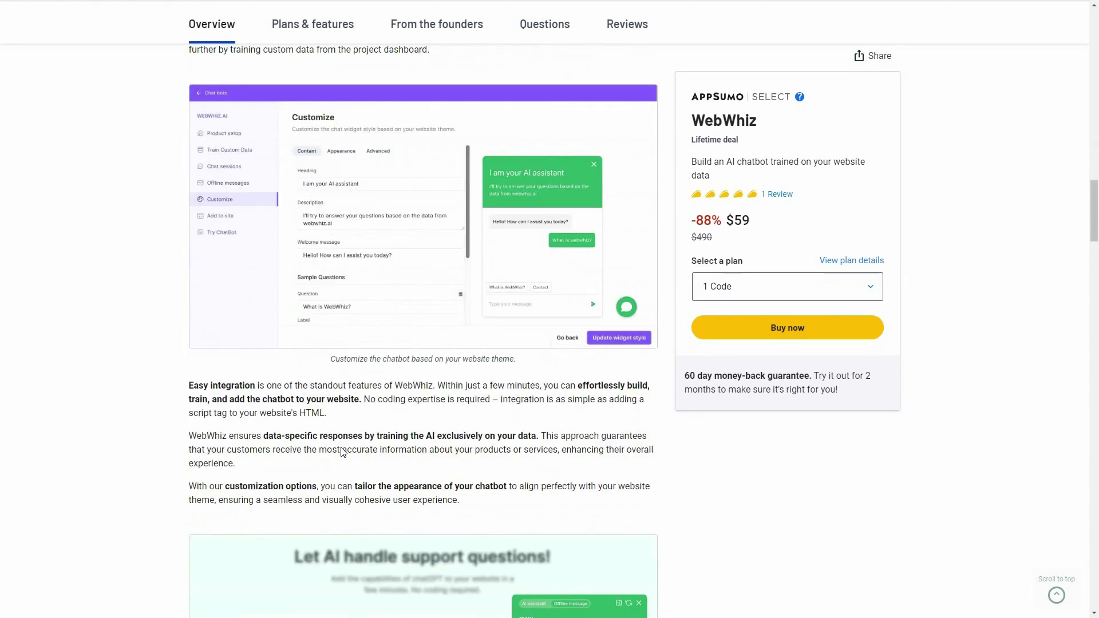
scroll(342, 449, down, 15)
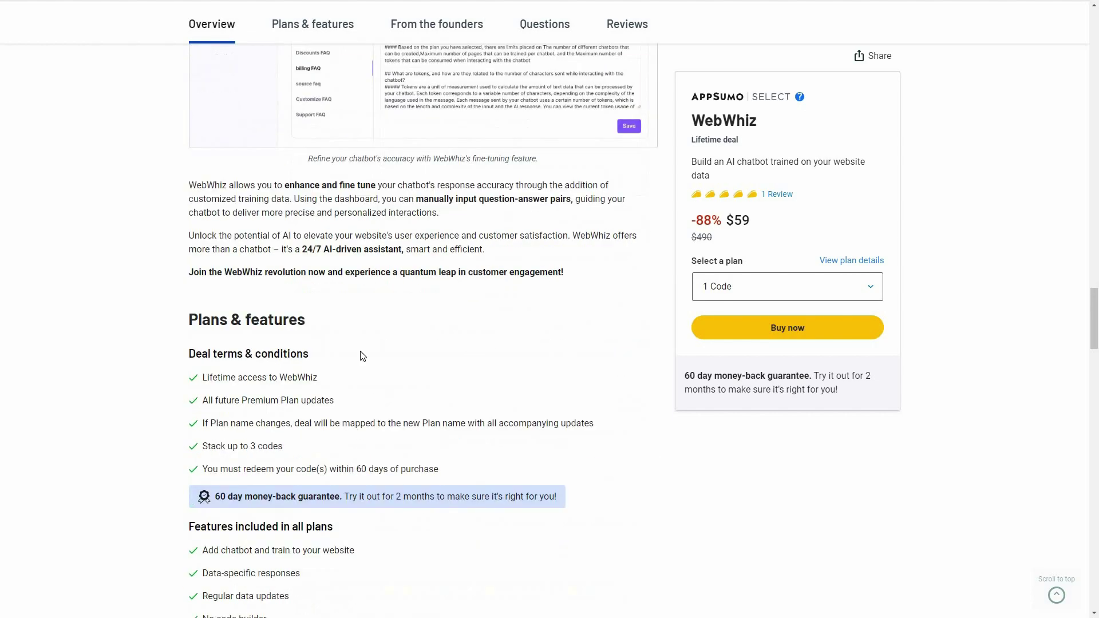
scroll(326, 293, down, 2)
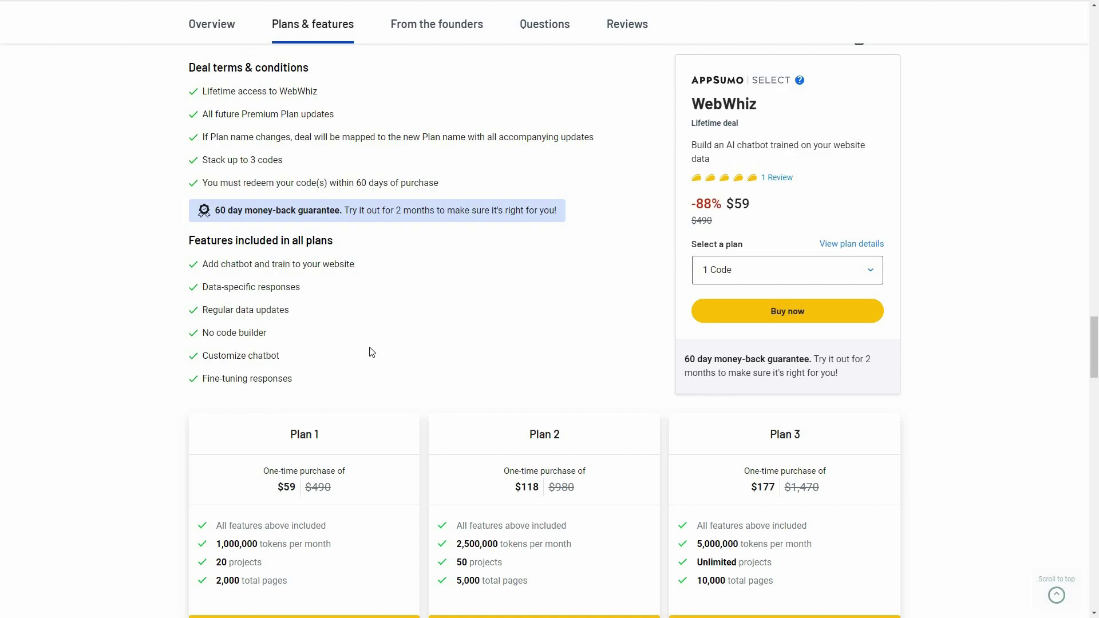
scroll(371, 352, down, 2)
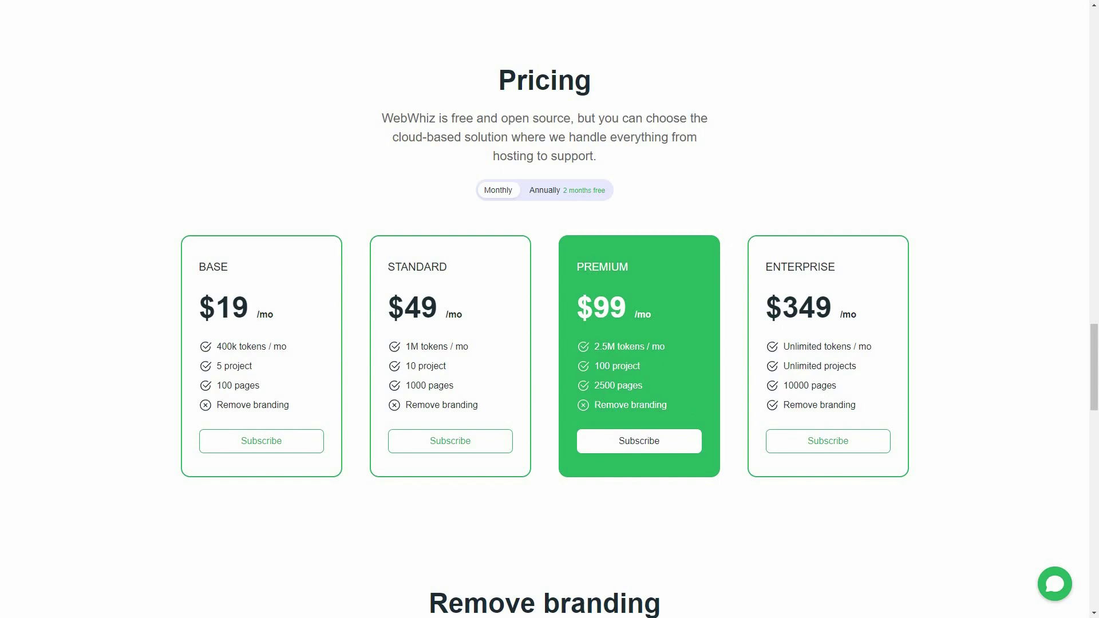
click(581, 200)
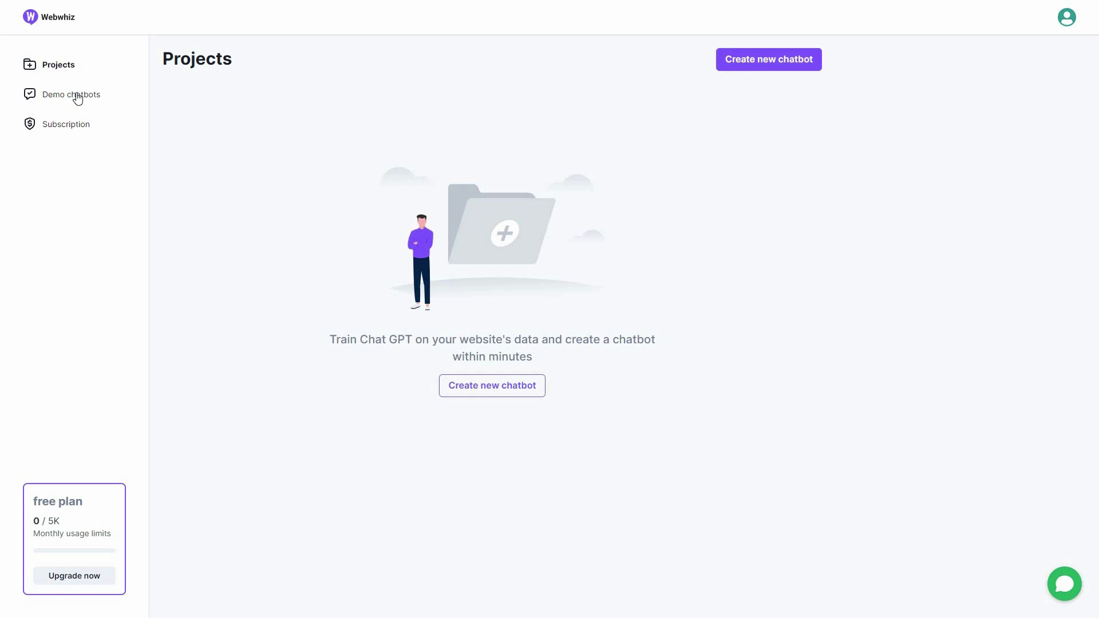
View the demo chatbots, return to the projects and start creating a new chatbot
click(119, 101)
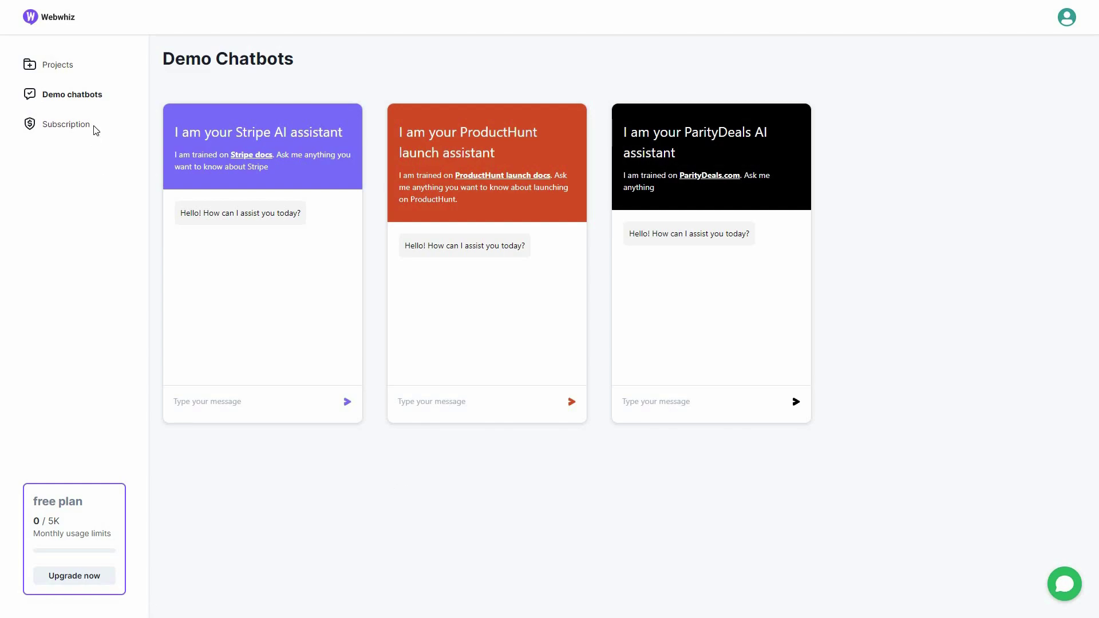
click(66, 66)
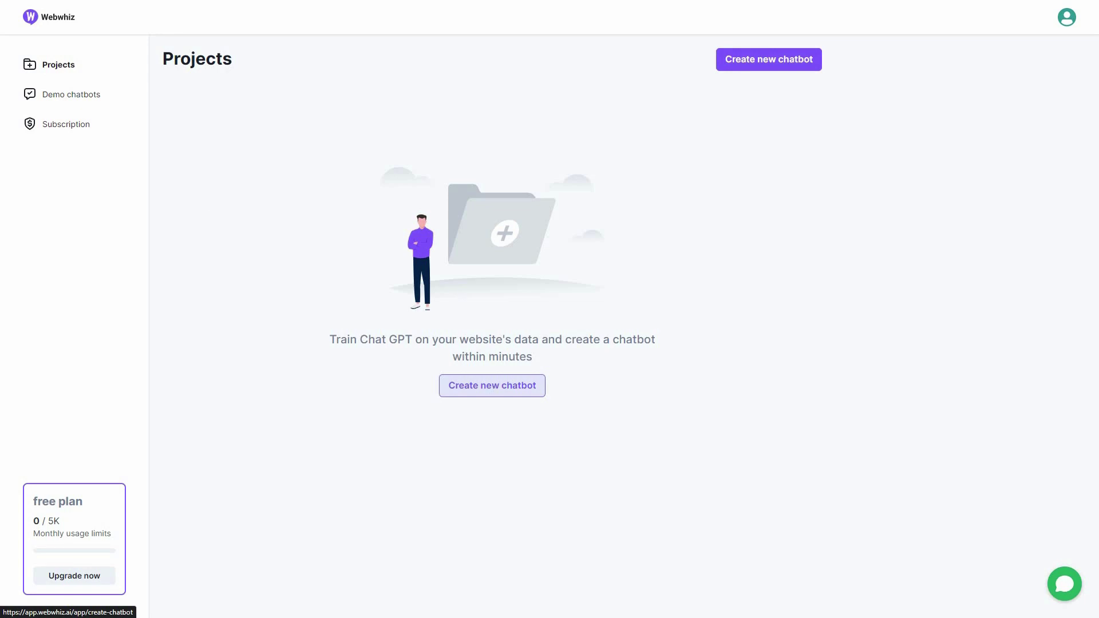
click(496, 389)
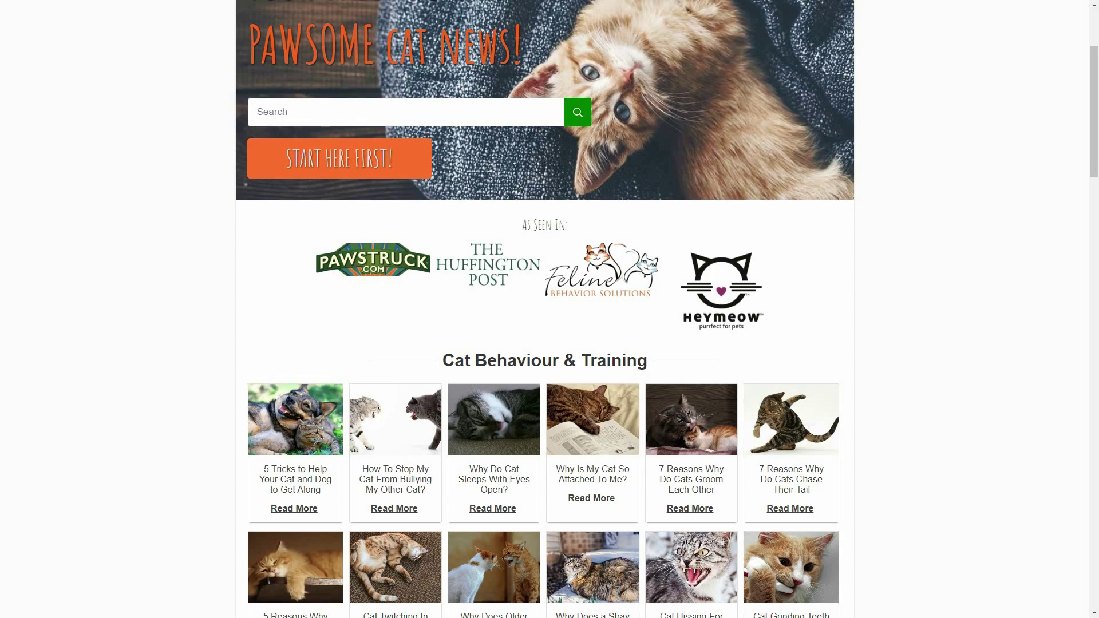
Look through the article categories on the pawsomekitty.com homepage, the site used for training the chatbot
scroll(302, 354, down, 2)
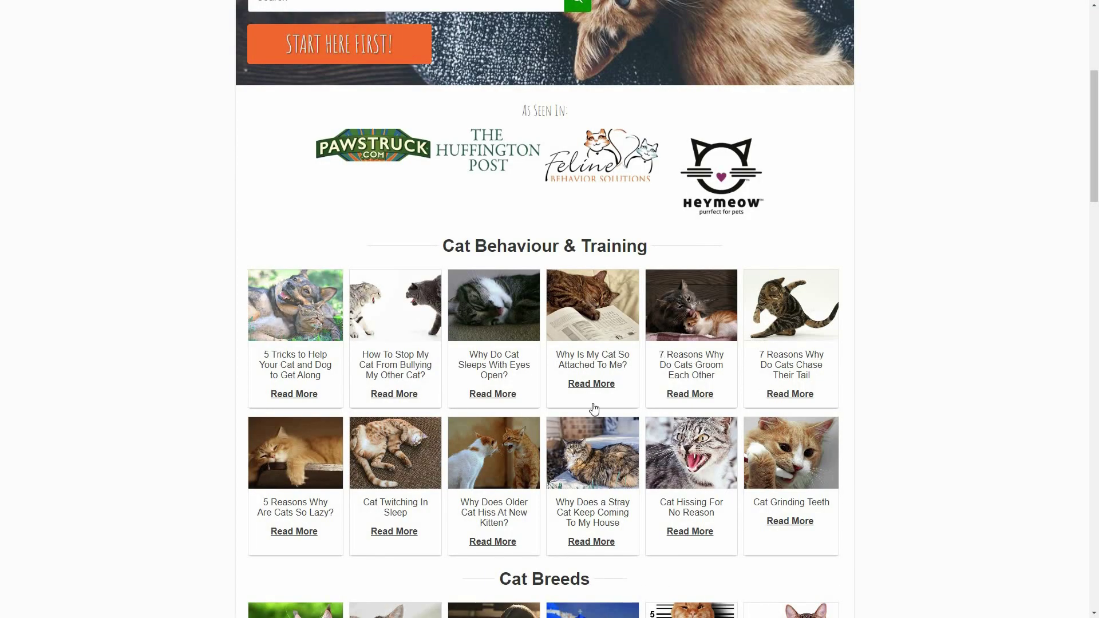
scroll(554, 395, down, 2)
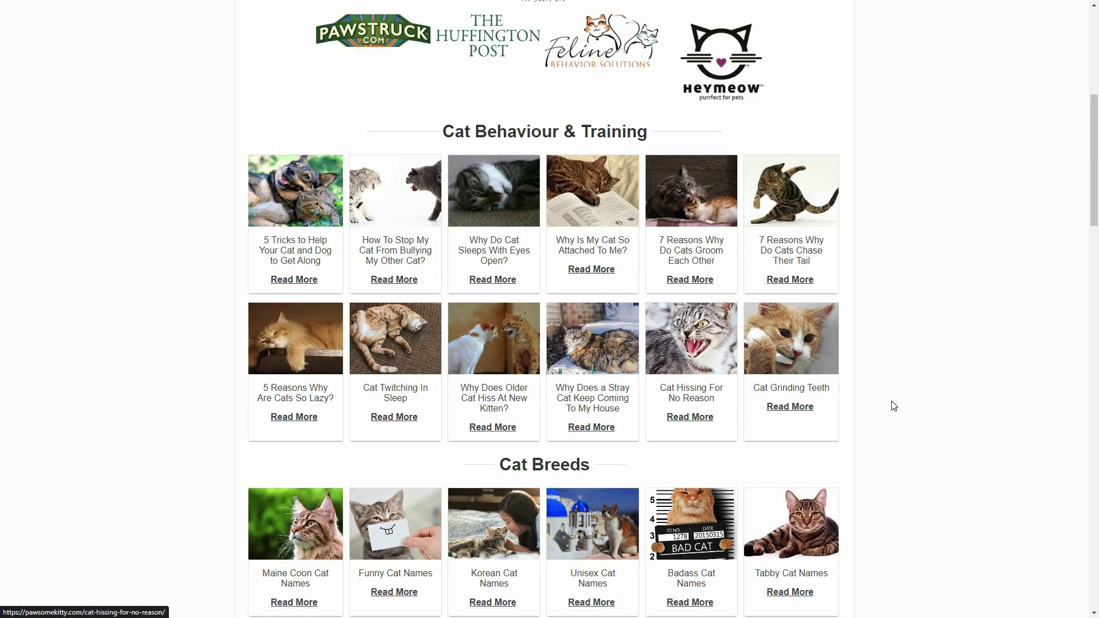
scroll(879, 369, down, 3)
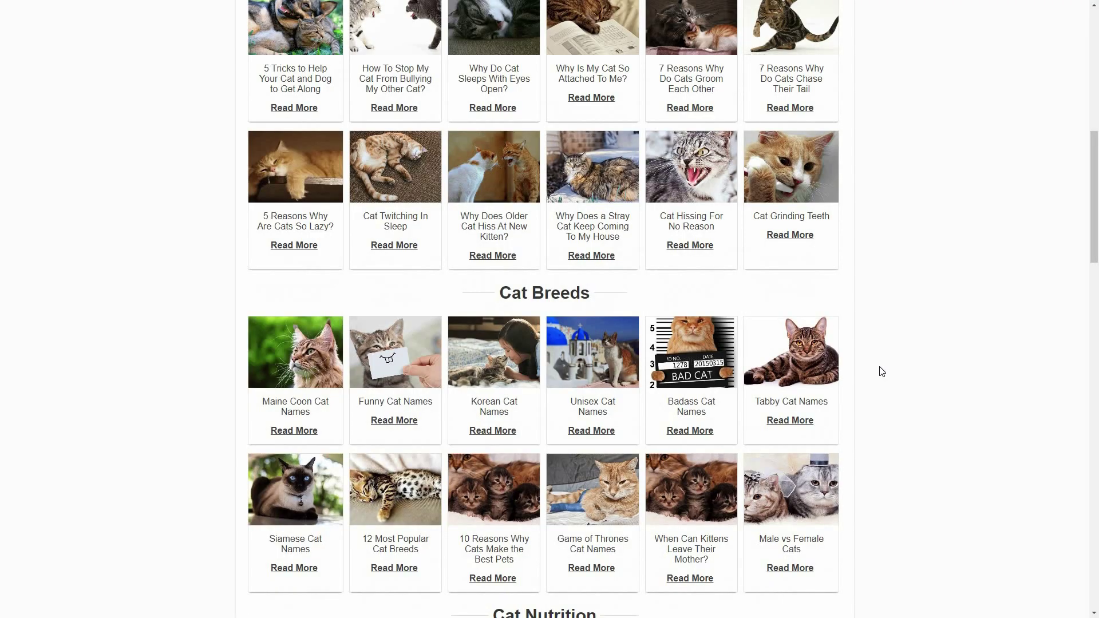
scroll(882, 371, up, 2)
scroll(885, 373, up, 5)
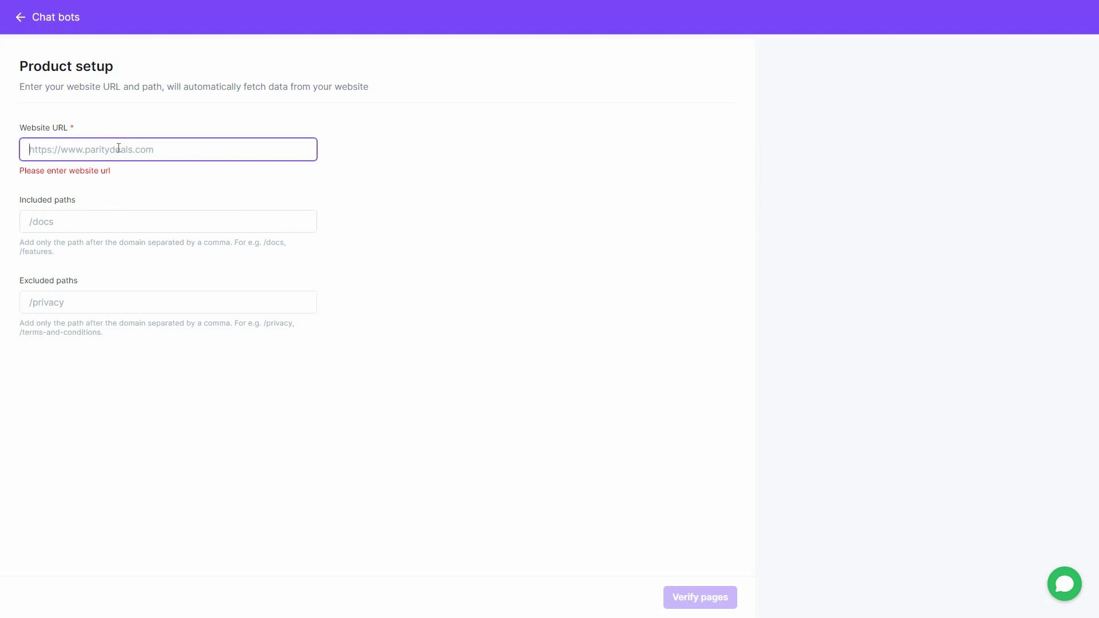
text(https://pawsomekitty.com/)
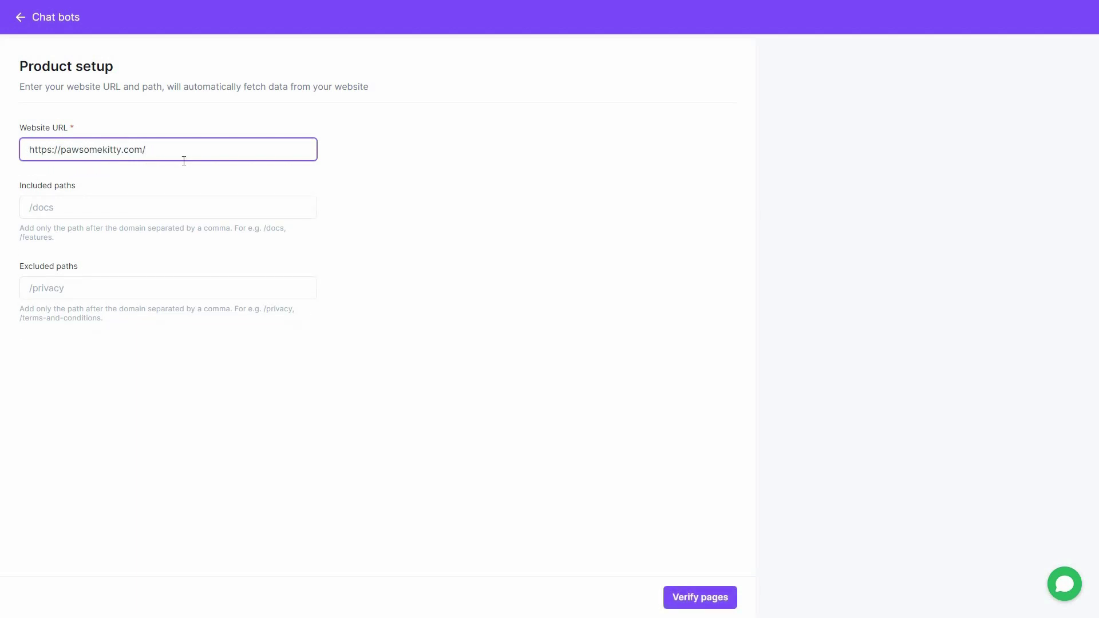
click(148, 204)
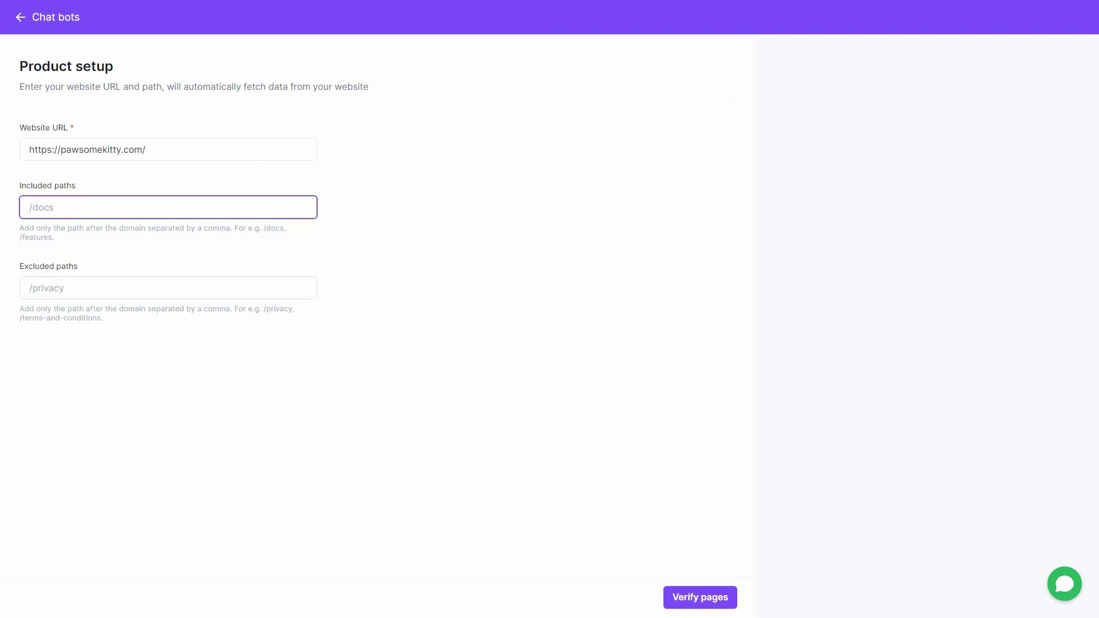
click(118, 287)
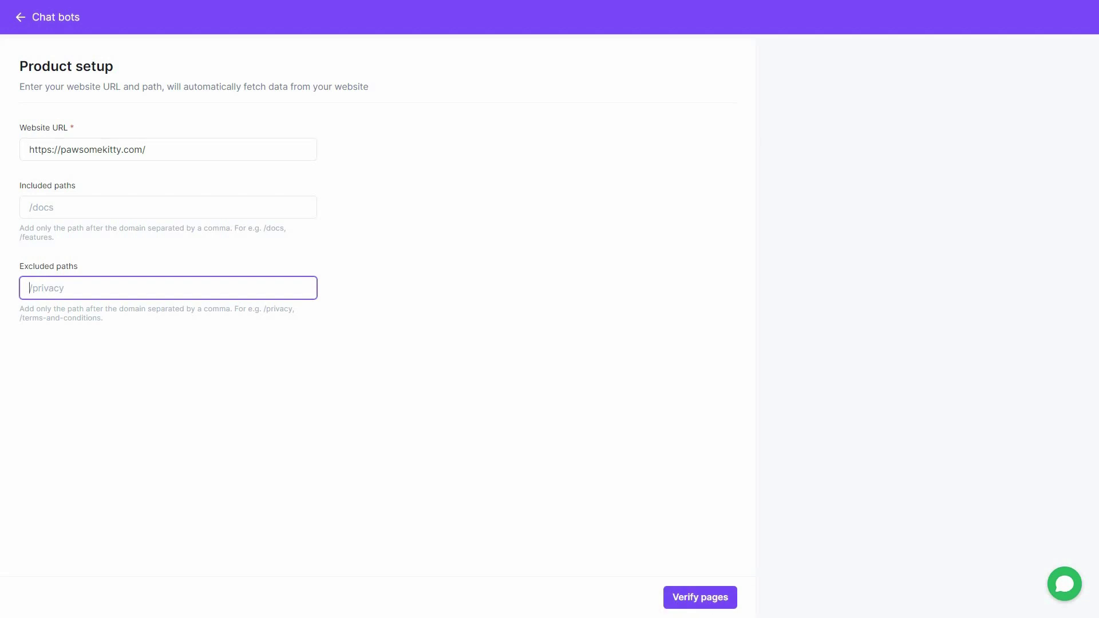
click(700, 597)
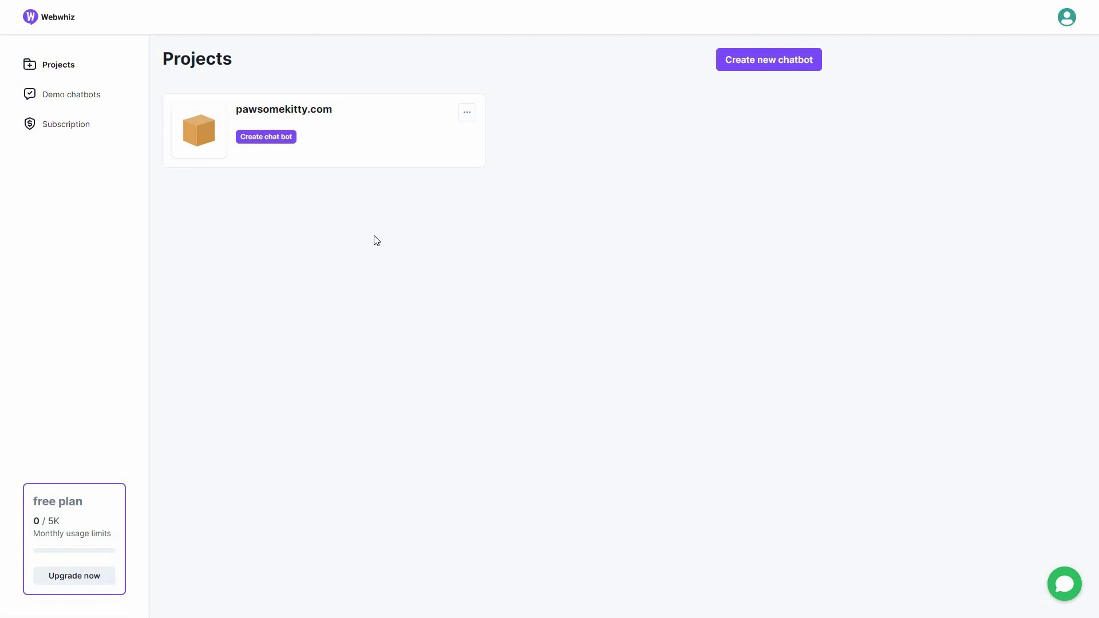
Open the pawsomekitty.com project, ask its chatbot "Why Is My Cat So Attached To Me?" and read through the reply
click(309, 114)
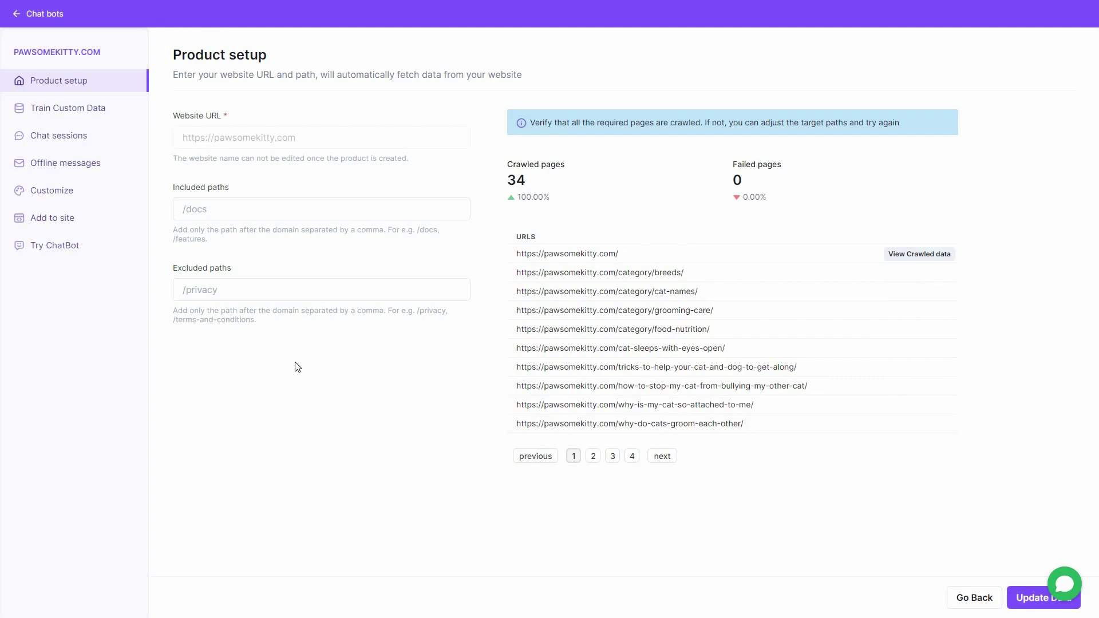
click(84, 252)
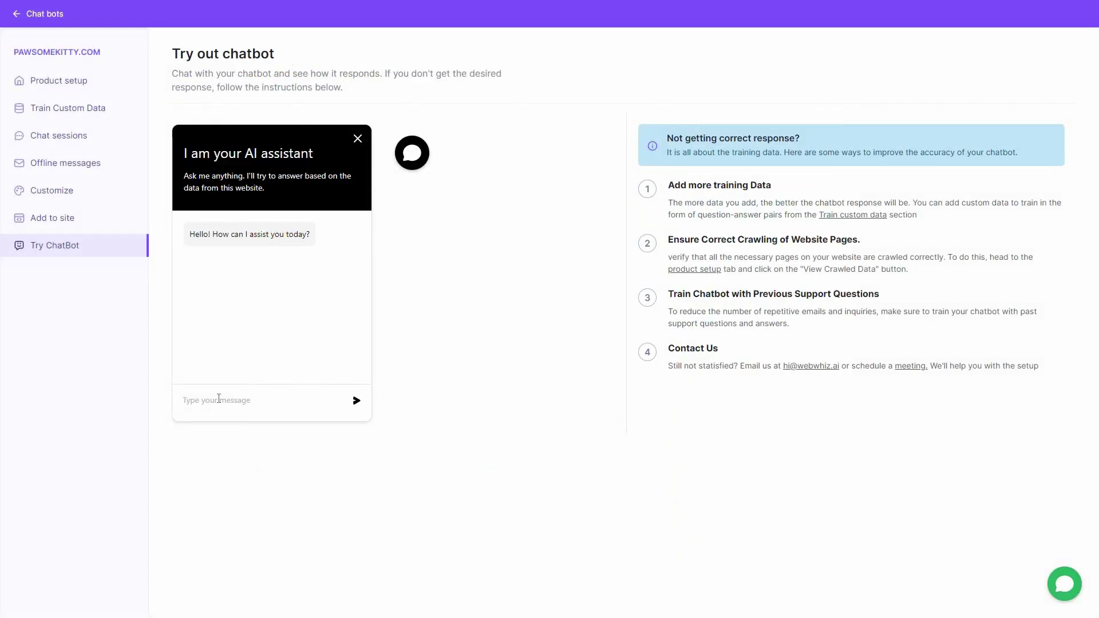
text(Why Is My Cat So Attached To Me?)
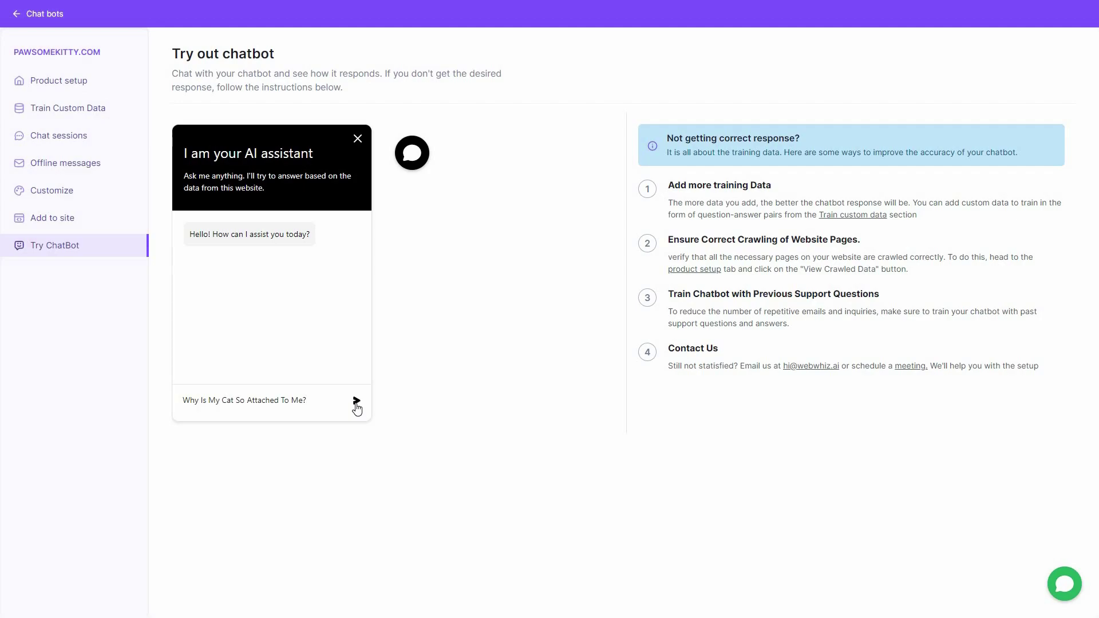
click(356, 402)
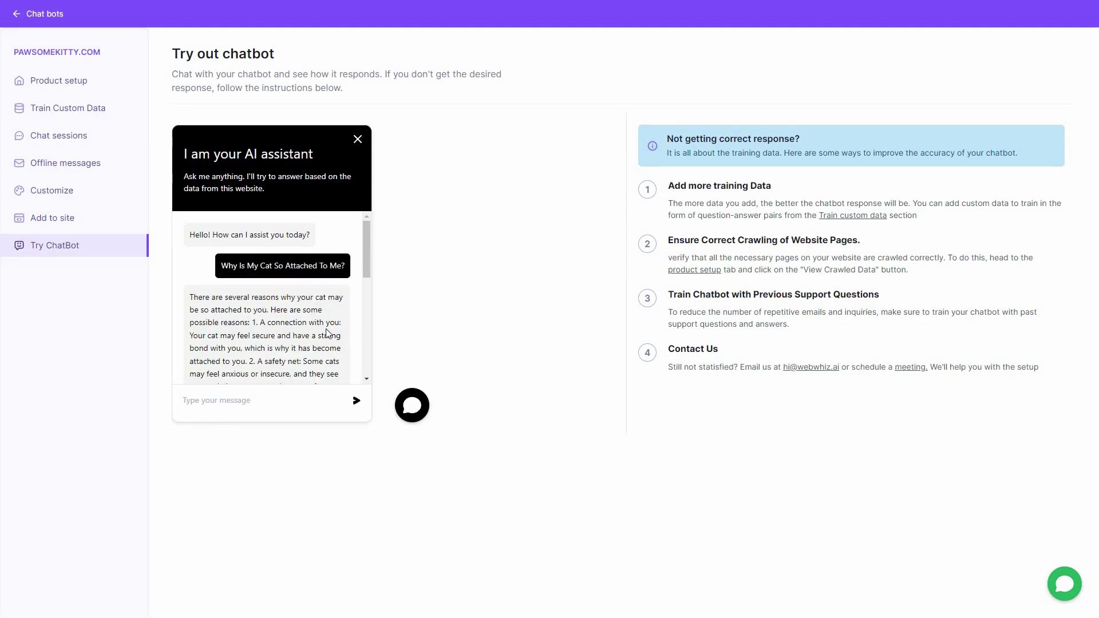
scroll(254, 308, down, 3)
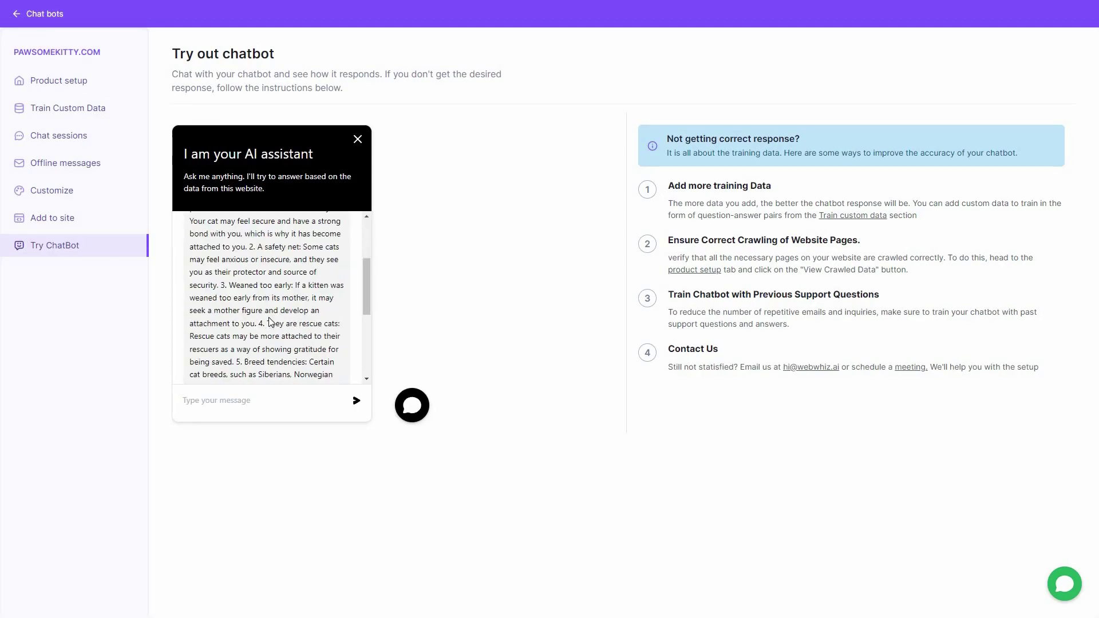
scroll(301, 331, up, 2)
scroll(301, 332, up, 2)
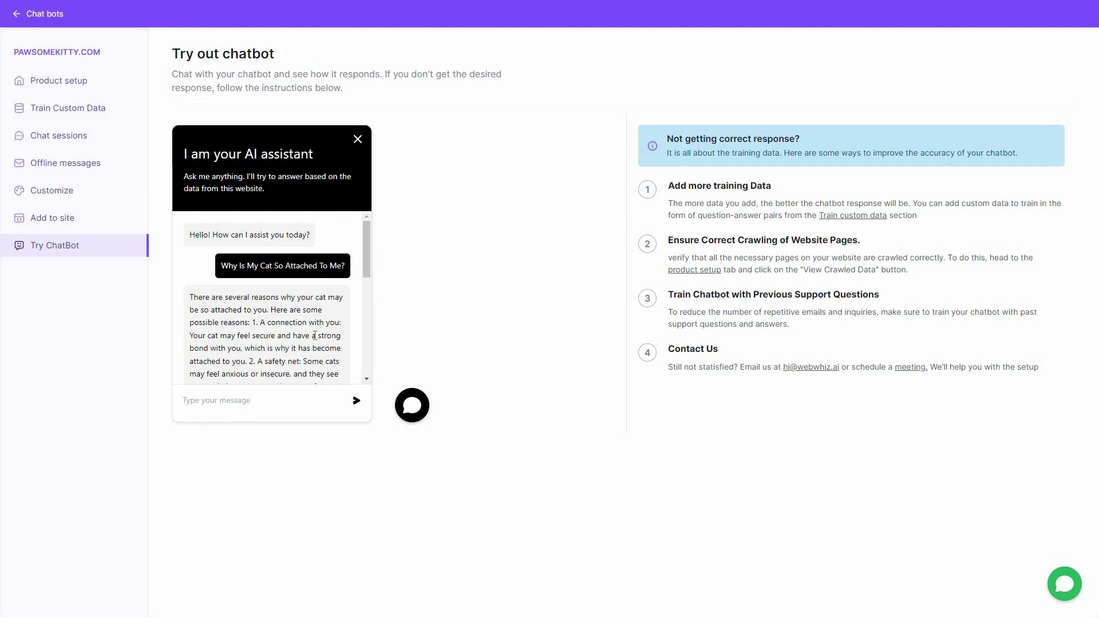
scroll(366, 272, down, 2)
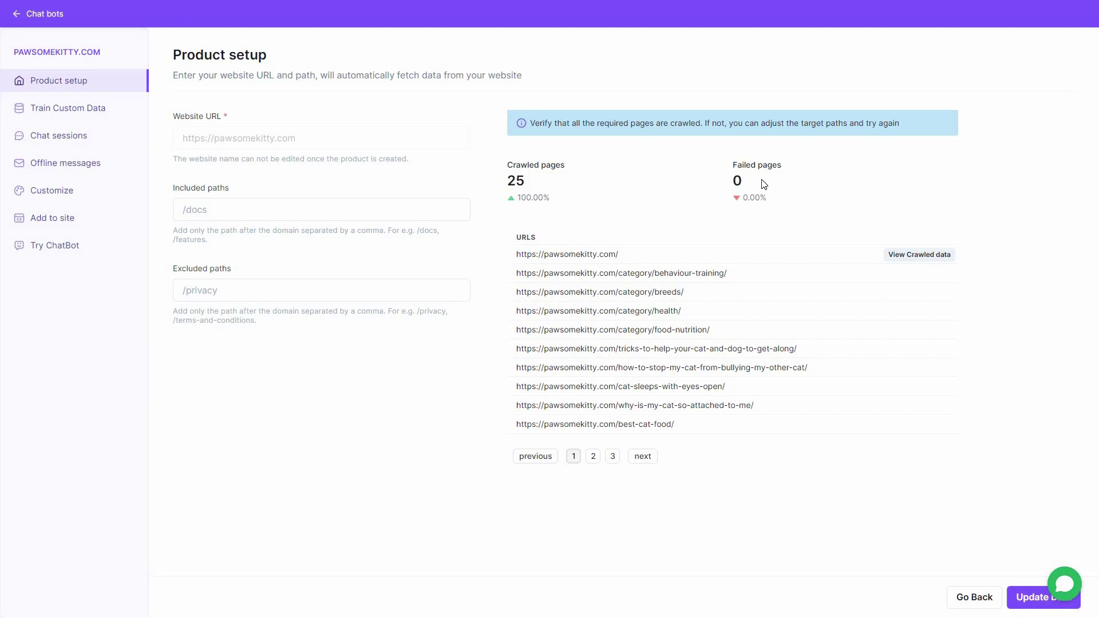
Inspect the question and data fields for new custom training data, and leave the form without saving
click(92, 113)
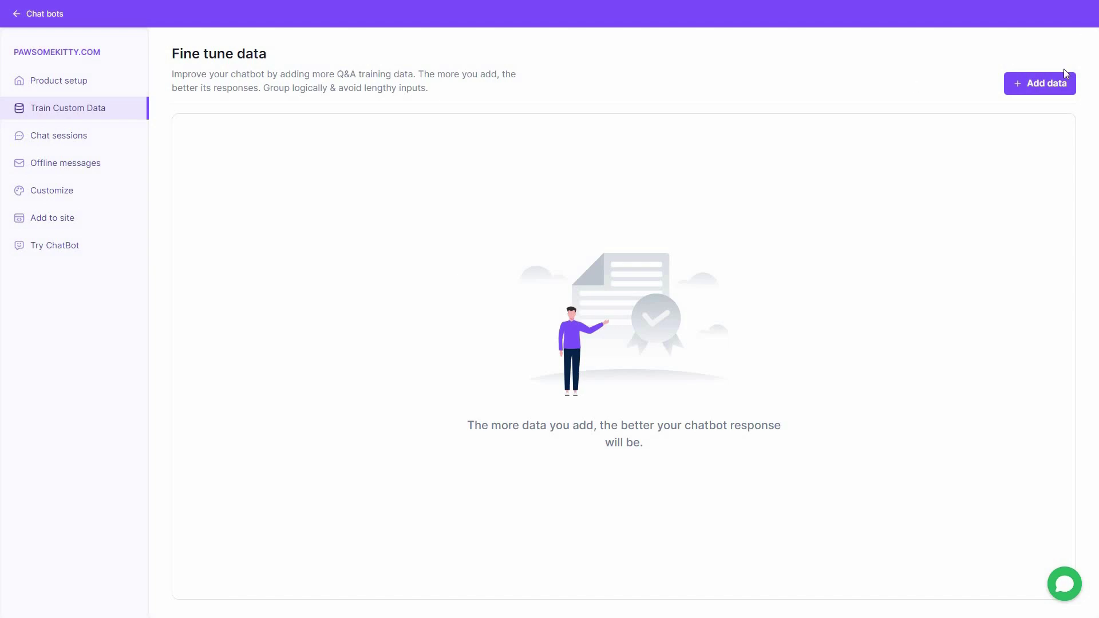
click(1059, 93)
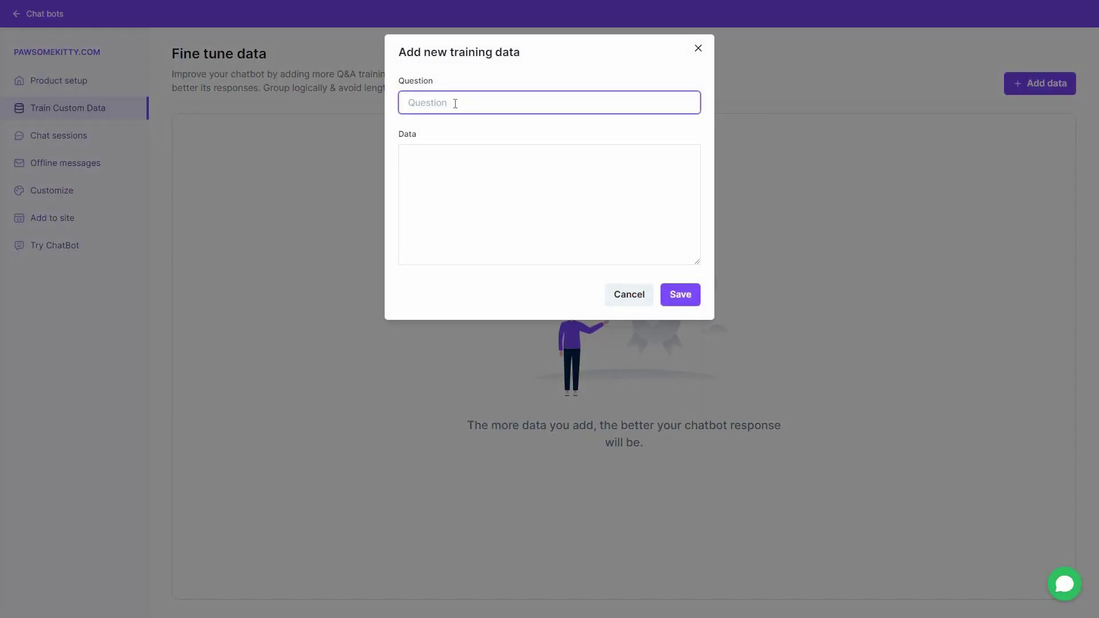
click(471, 171)
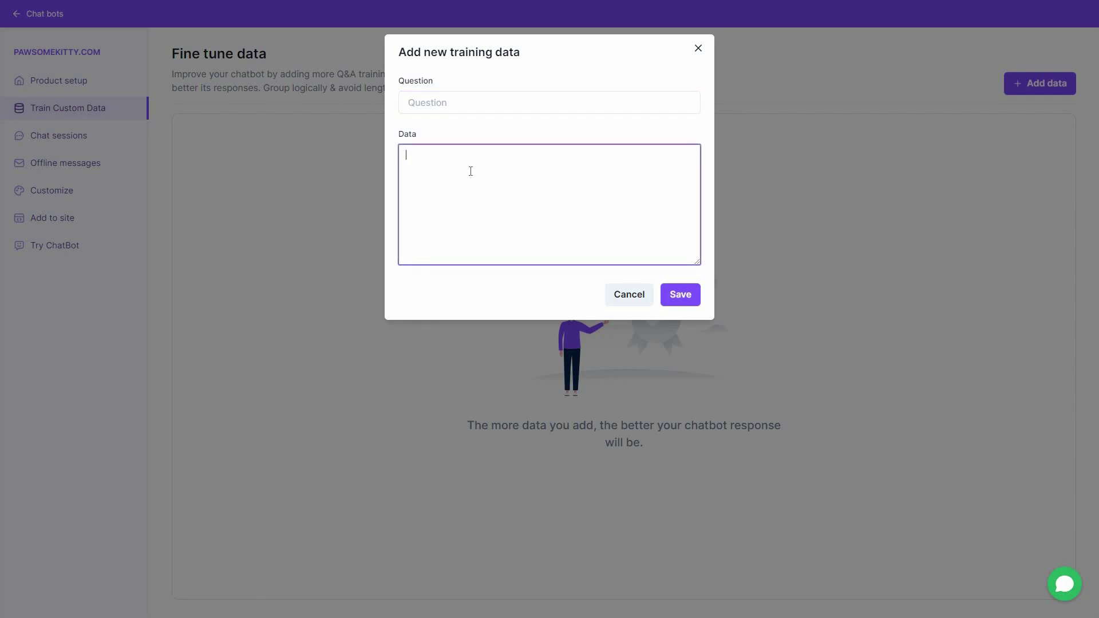
click(480, 98)
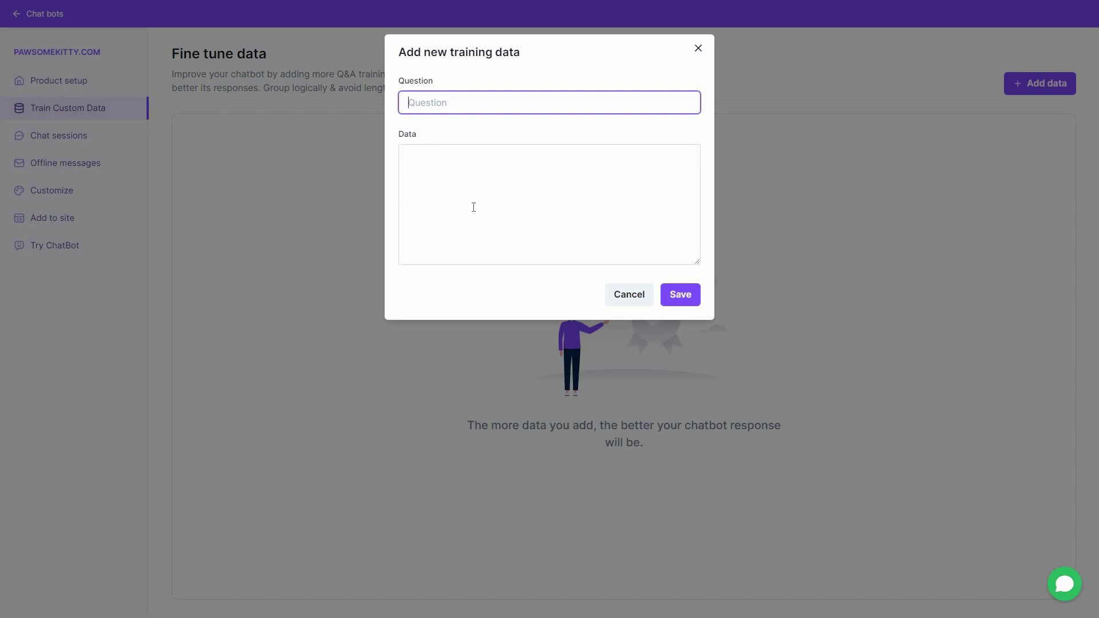
click(473, 207)
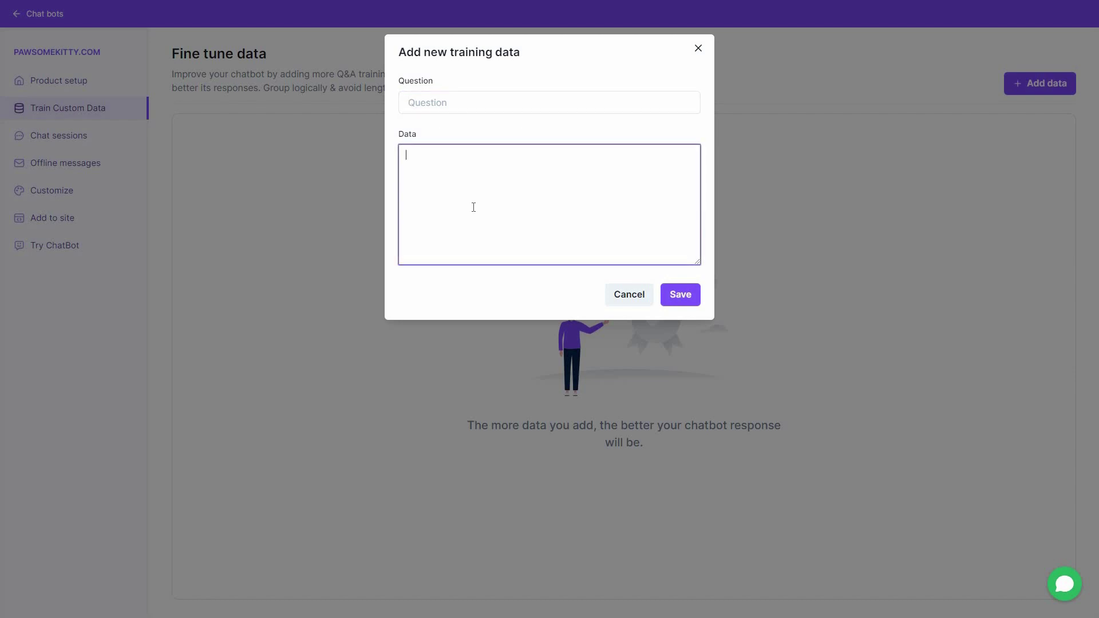
click(632, 296)
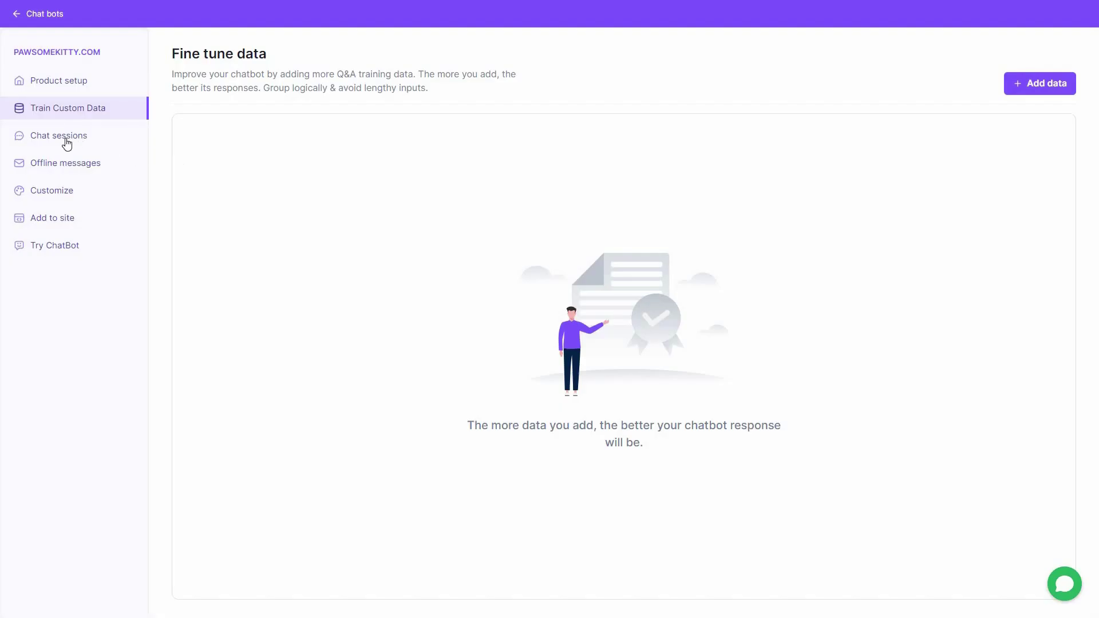
Examine the chat widget's description, welcome message and sample question settings, and open its appearance settings
click(89, 171)
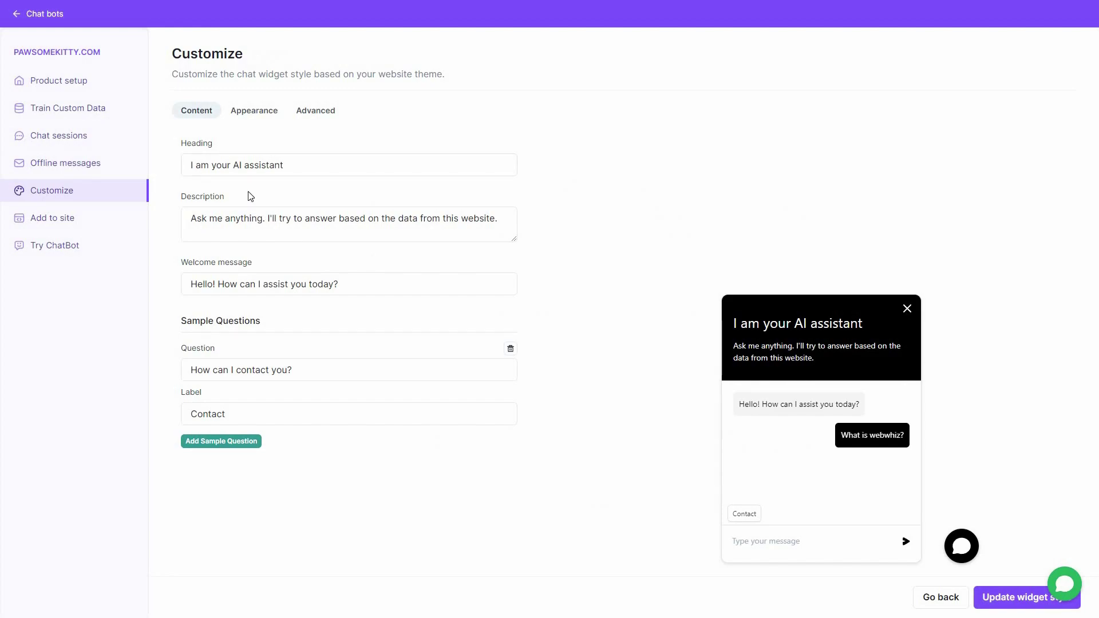
click(331, 235)
click(371, 285)
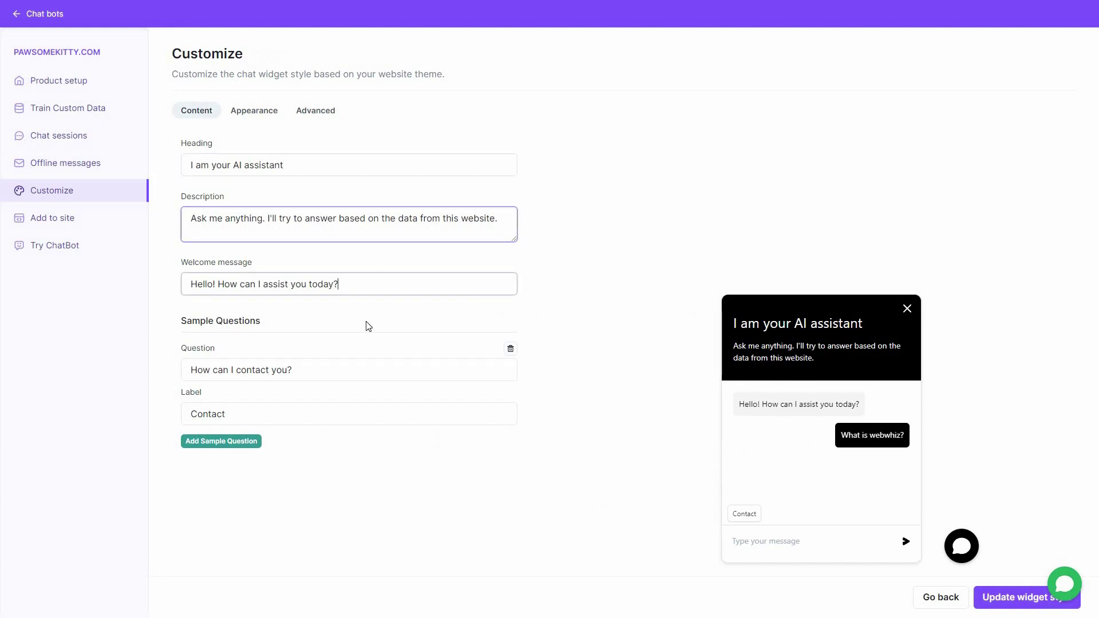
click(314, 369)
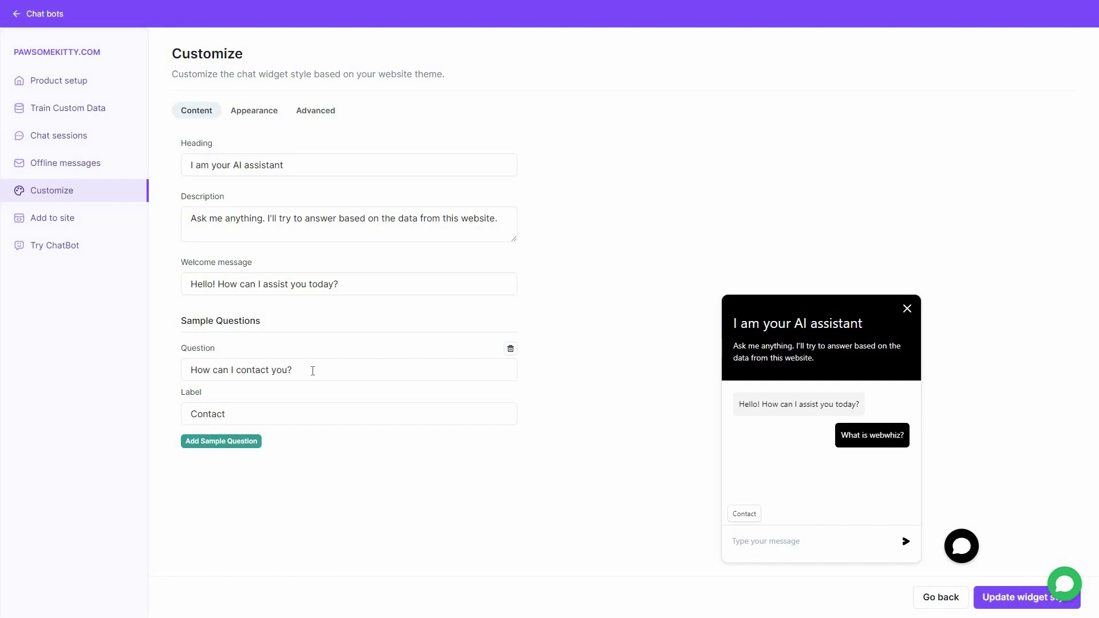
click(296, 411)
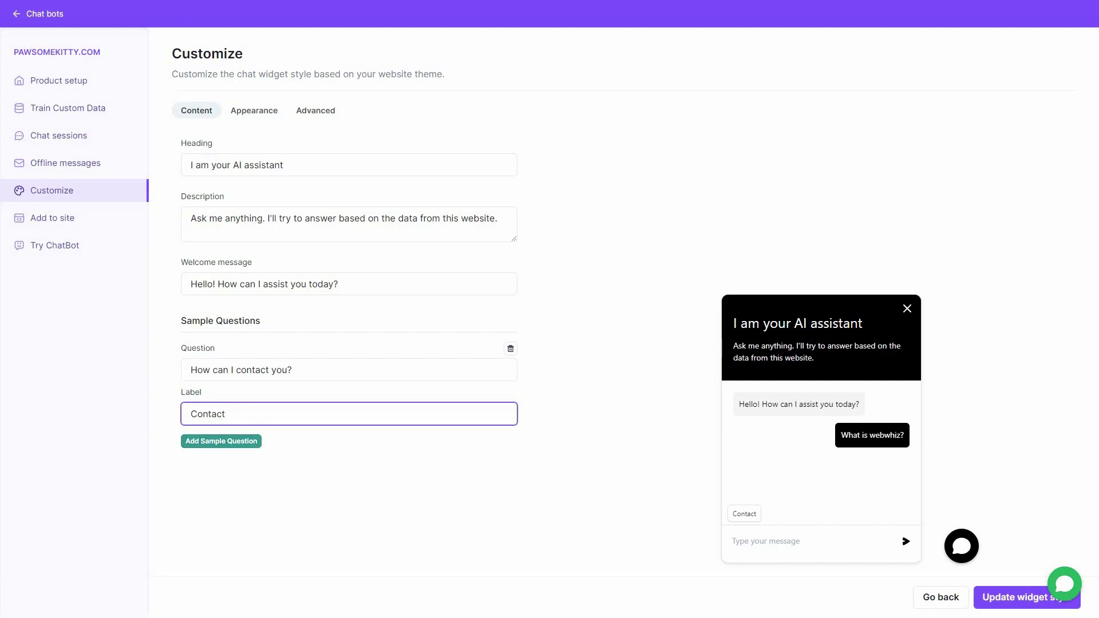
click(245, 116)
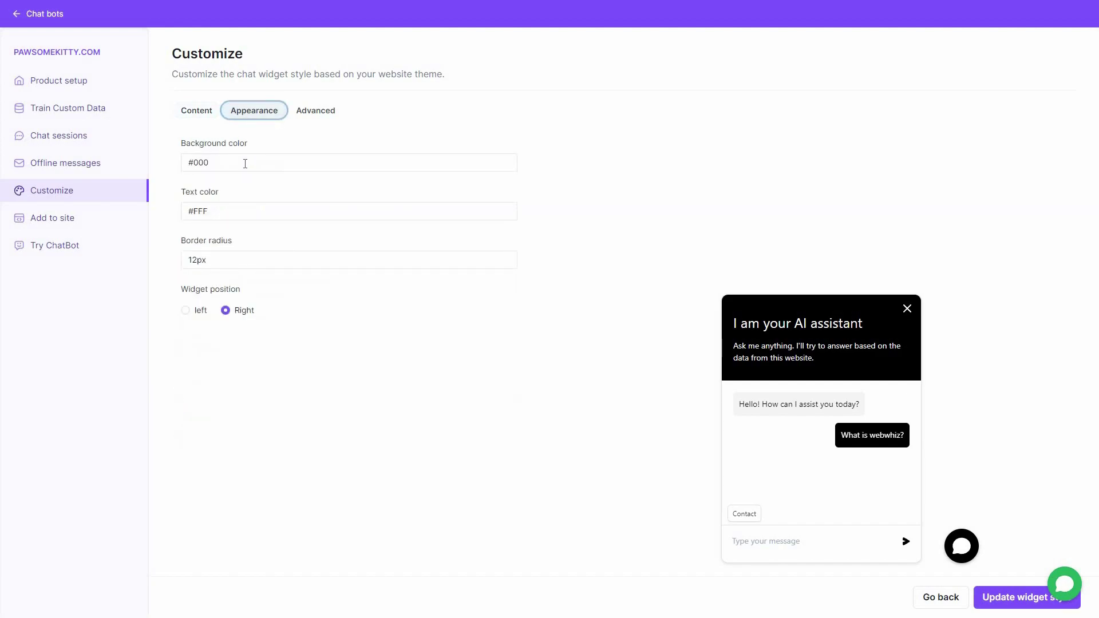
Review the chat widget's background color, text color, border radius and position options without changing them
key(Tab)
click(241, 210)
click(257, 261)
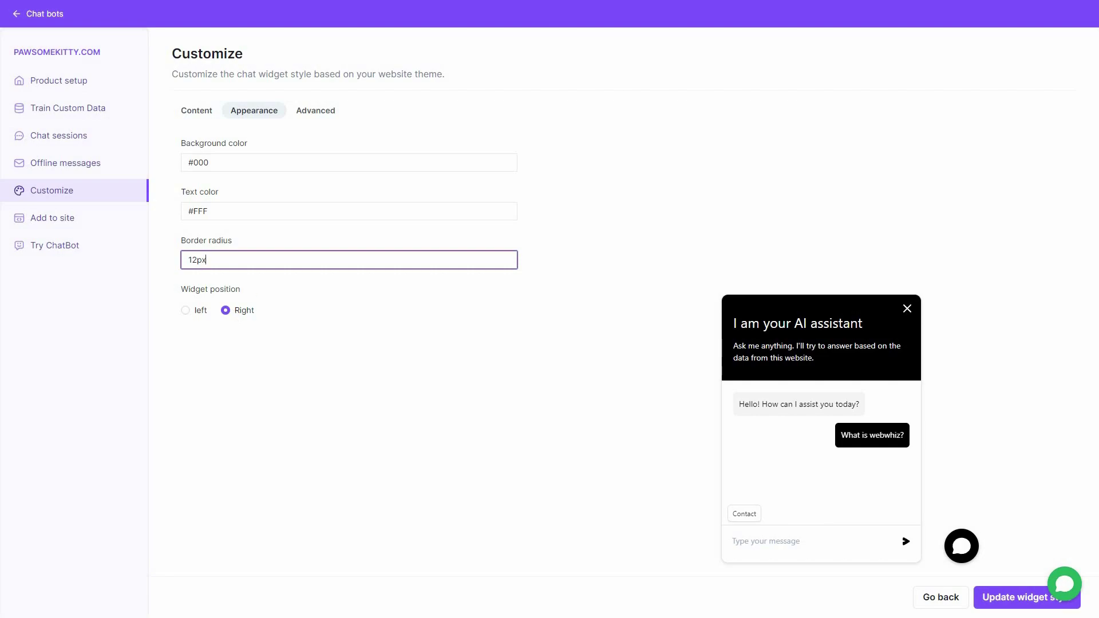
Review the chat widget's advanced settings, including the base prompt, and open the instructions for adding the chatbot to a site
click(324, 112)
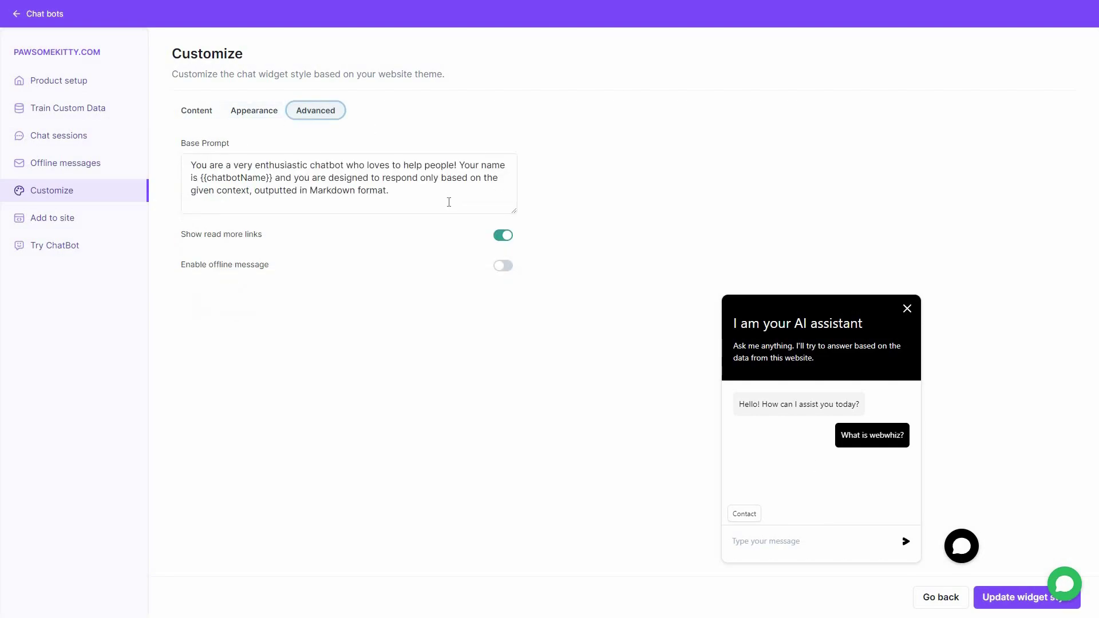
click(451, 197)
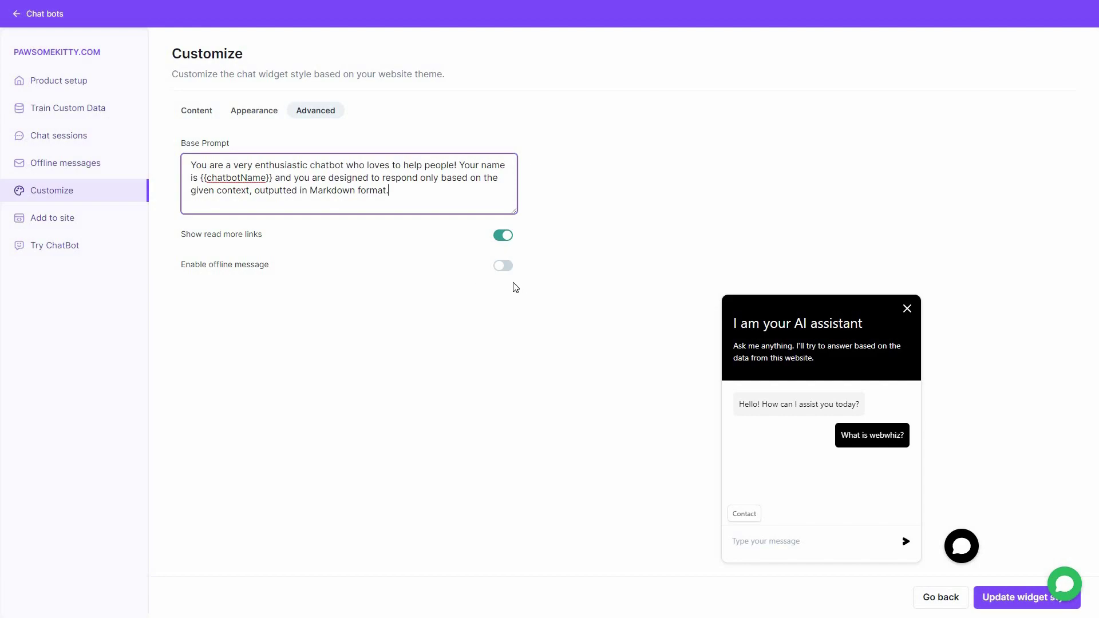
click(97, 222)
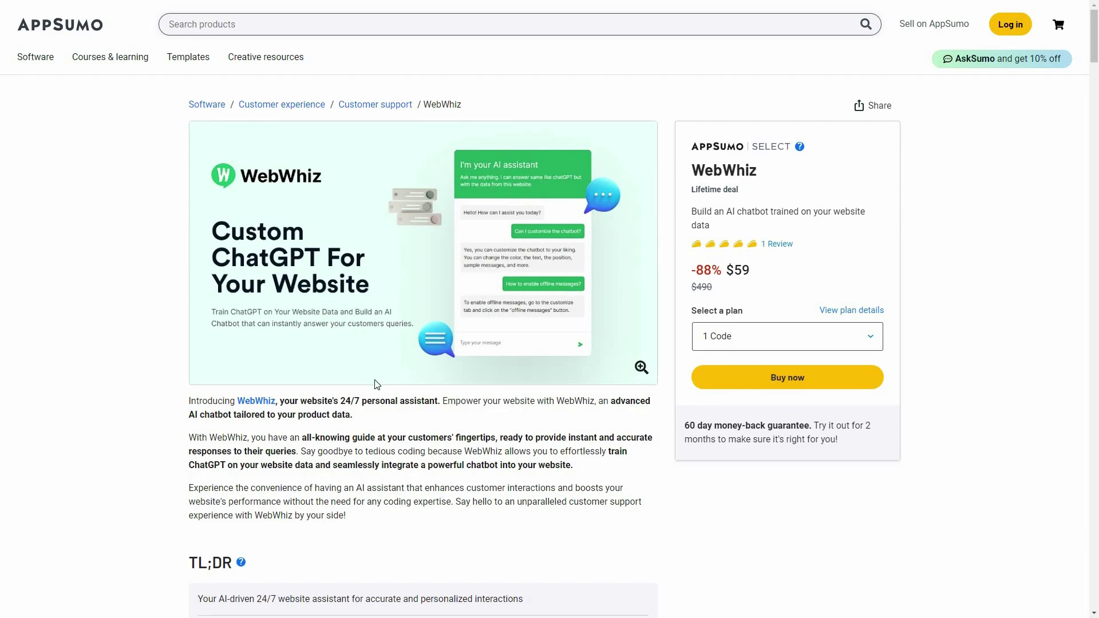
On the AppSumo page for WebWhiz, examine the product overview, deal terms, included features and the pricing and limits of the three plans
scroll(377, 383, down, 13)
scroll(377, 388, down, 15)
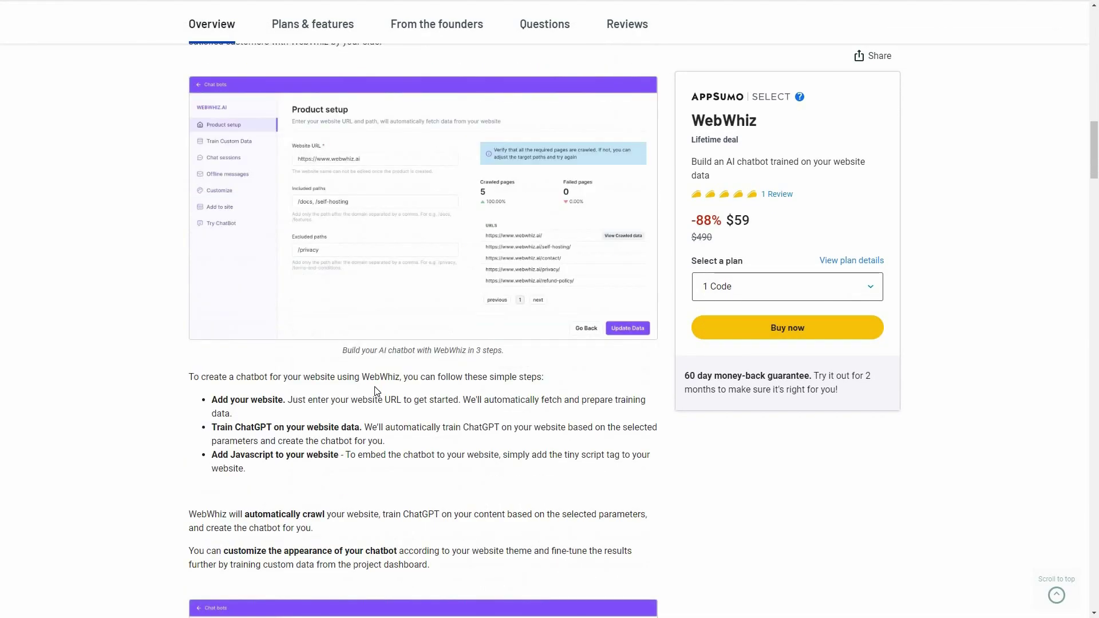
scroll(378, 397, down, 17)
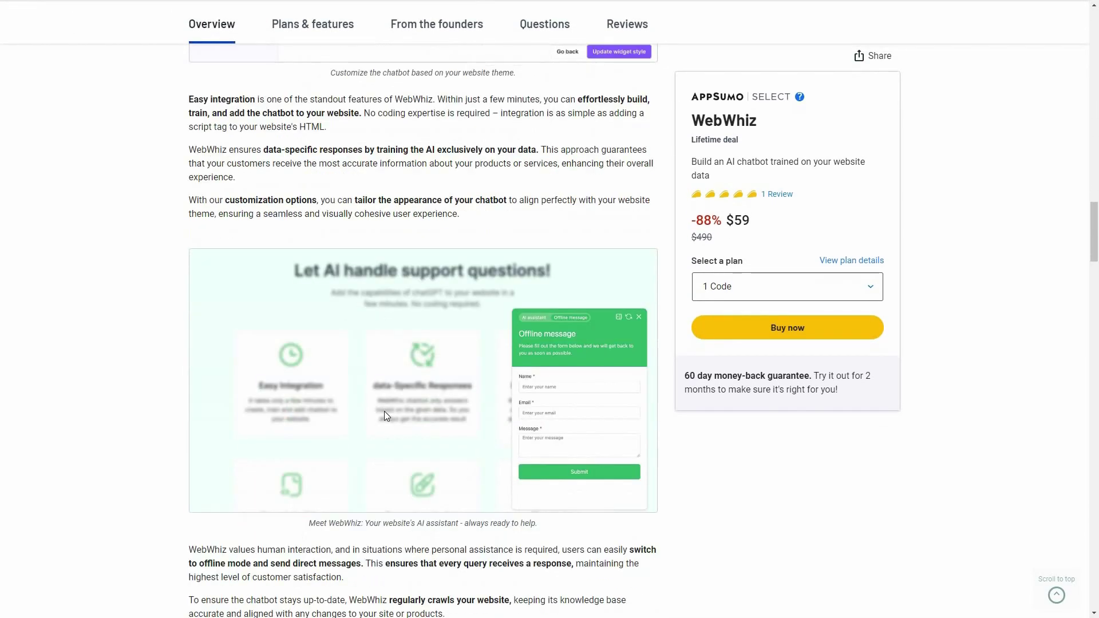
scroll(387, 421, down, 6)
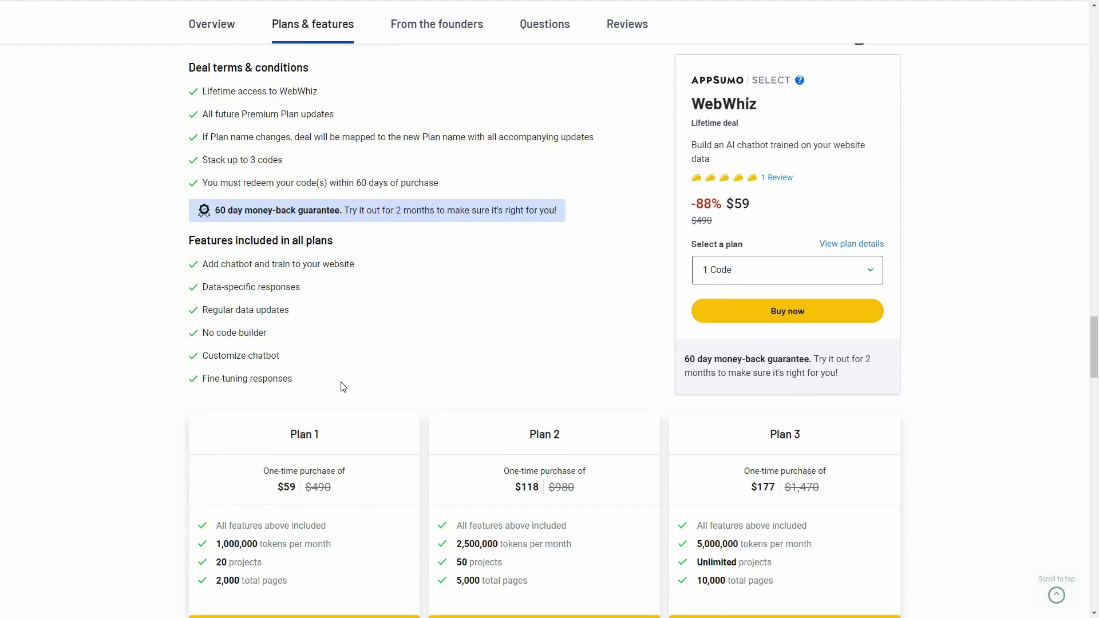
scroll(545, 314, down, 3)
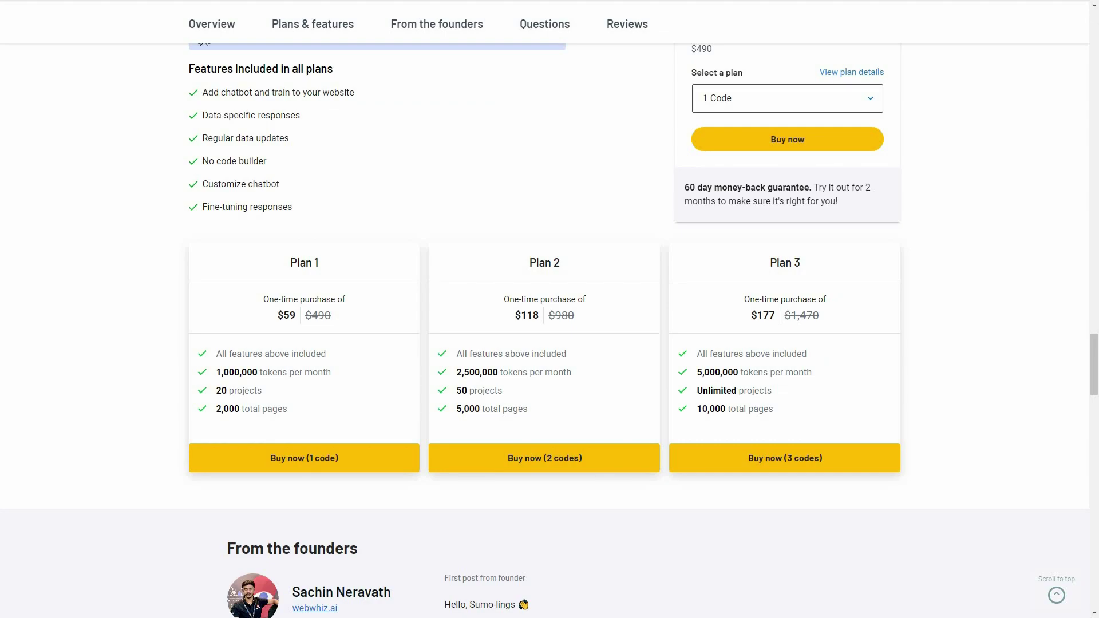
scroll(643, 401, up, 15)
scroll(643, 401, up, 12)
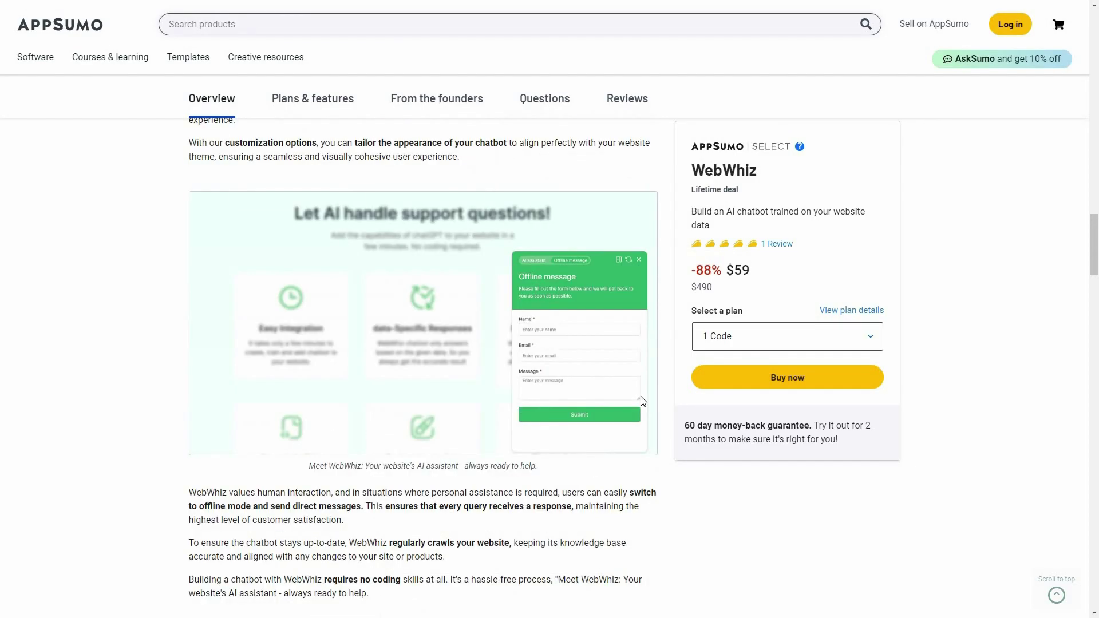
scroll(643, 401, up, 12)
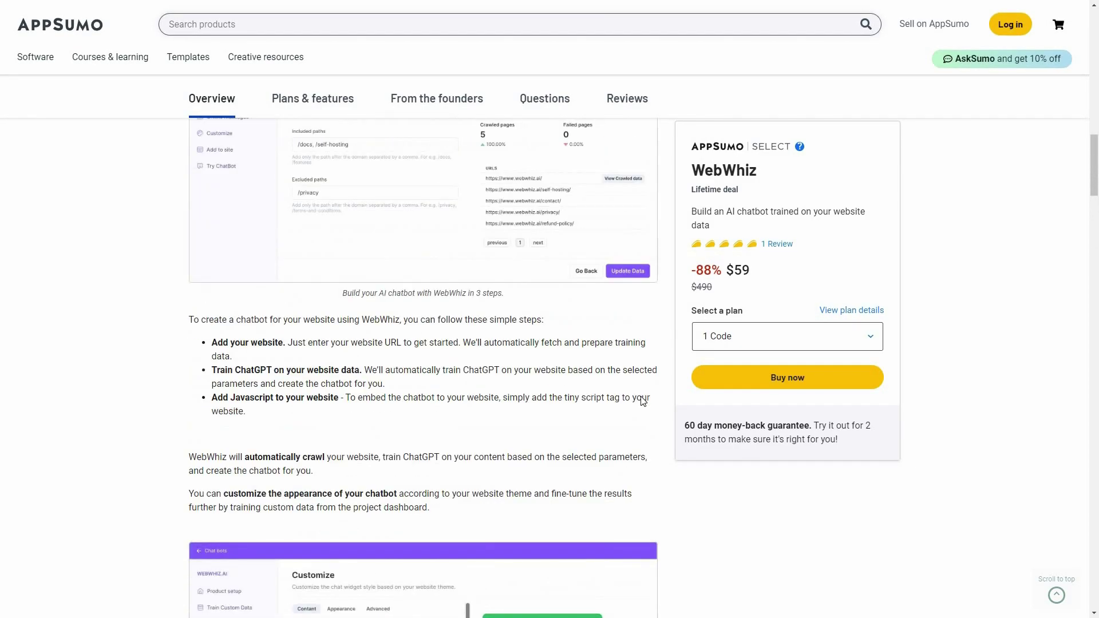
scroll(641, 401, up, 8)
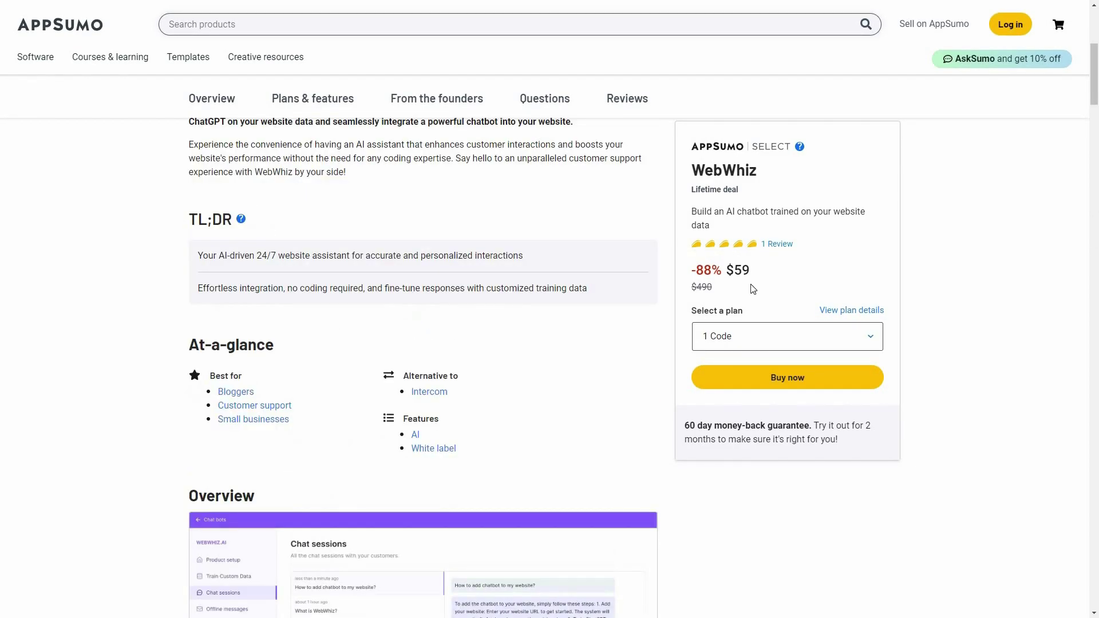